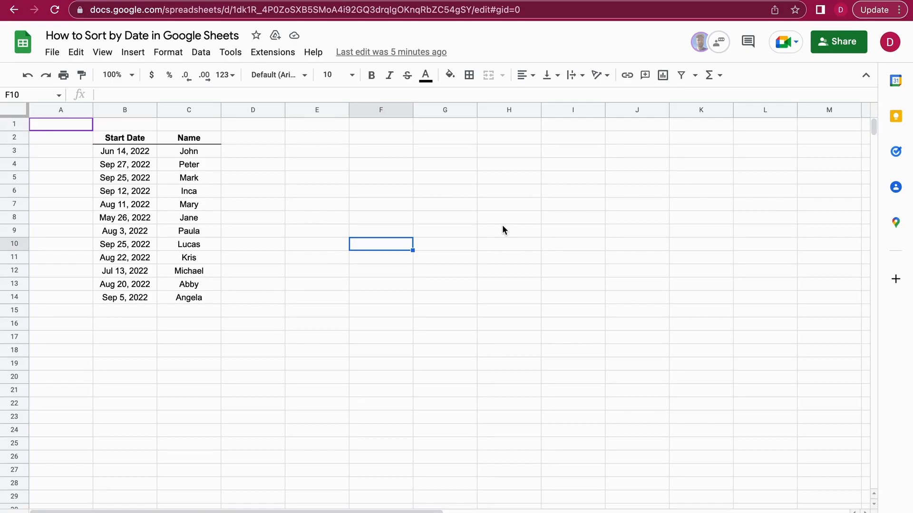
Step: Create a filter just for yourself on range B2:C14 and sort the Start Date column A → Z
{"action": "left_click", "coordinate": [304, 227]}
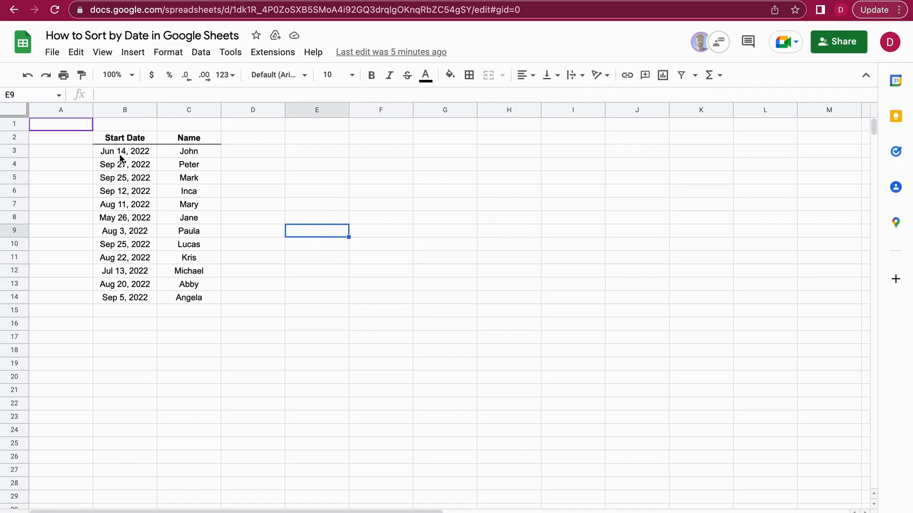
{"action": "left_click_drag", "start_coordinate": [122, 139], "coordinate": [187, 299]}
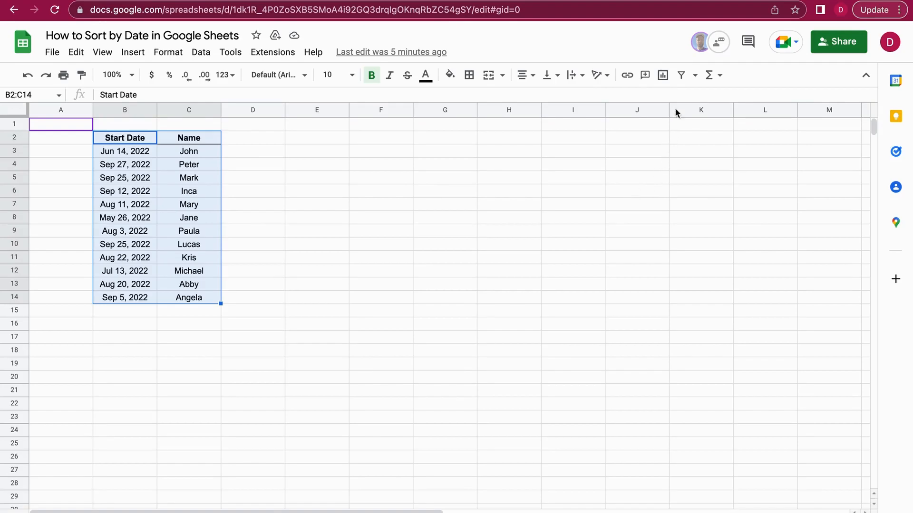
{"action": "left_click", "coordinate": [683, 77]}
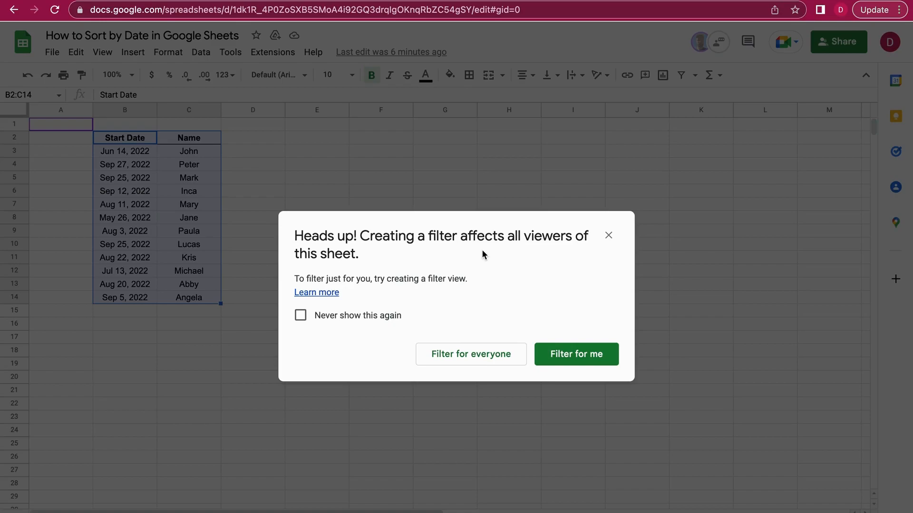
{"action": "left_click", "coordinate": [576, 357]}
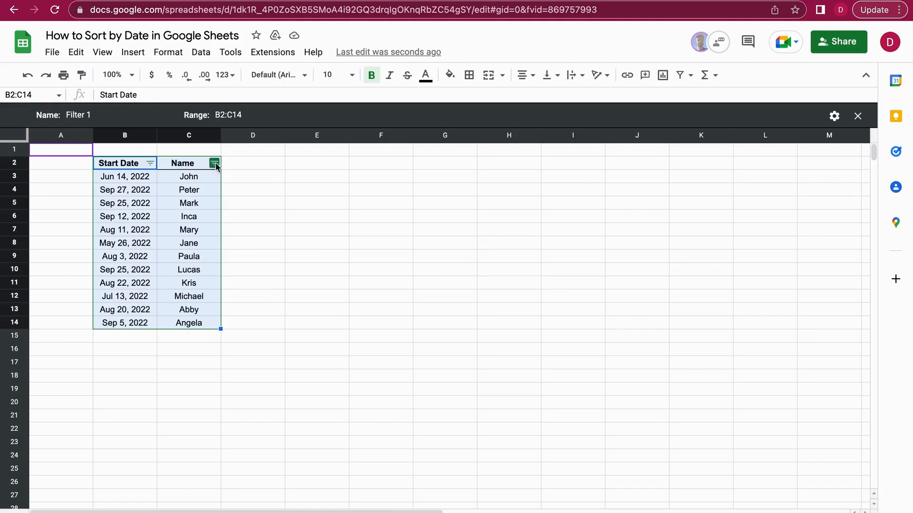
{"action": "left_click", "coordinate": [151, 164]}
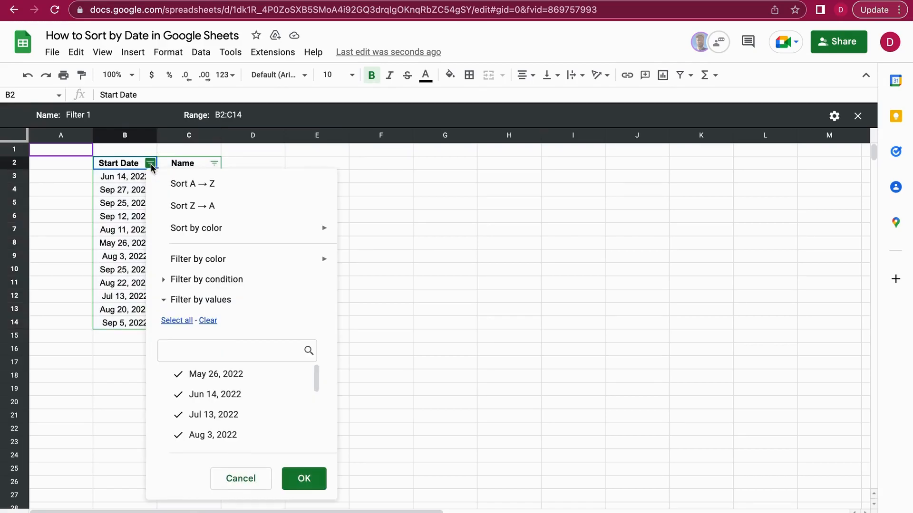
{"action": "left_click", "coordinate": [226, 187]}
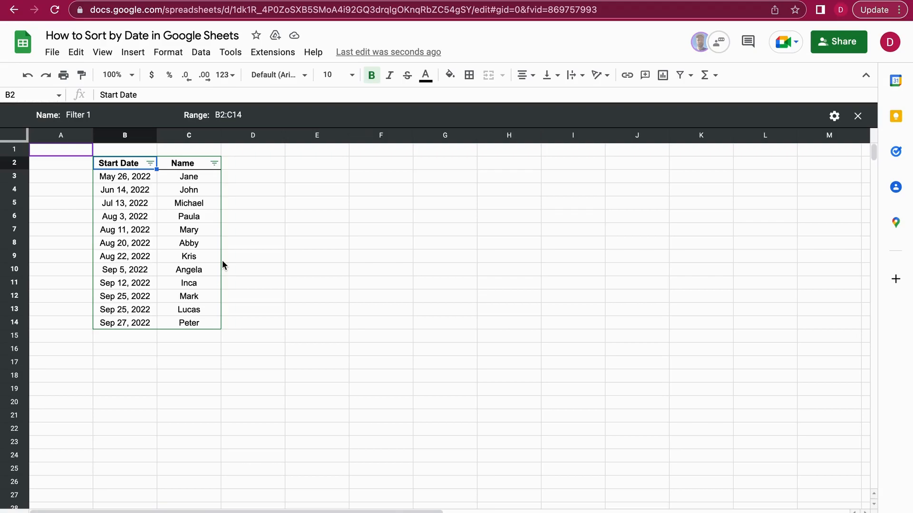
{"action": "left_click", "coordinate": [252, 257]}
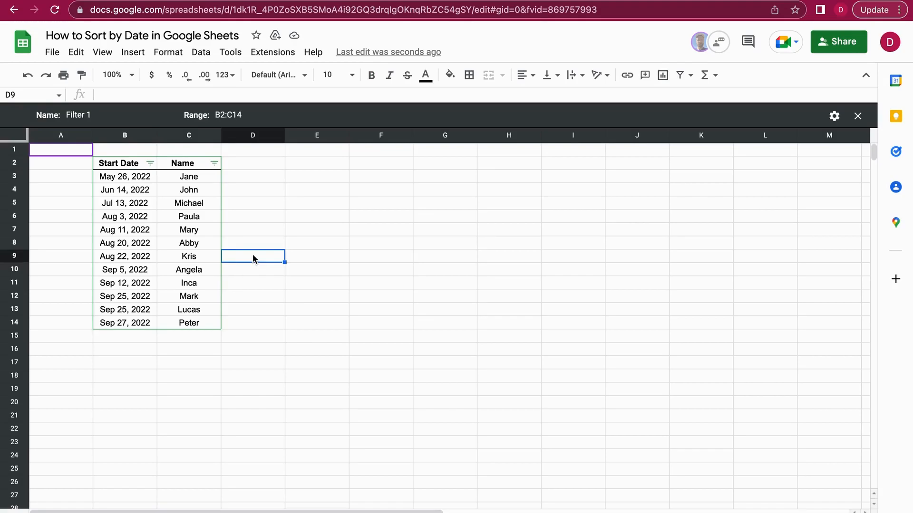
Step: Undo the Start Date sort and the filter view on range B2:C14
{"action": "key", "text": "super+z"}
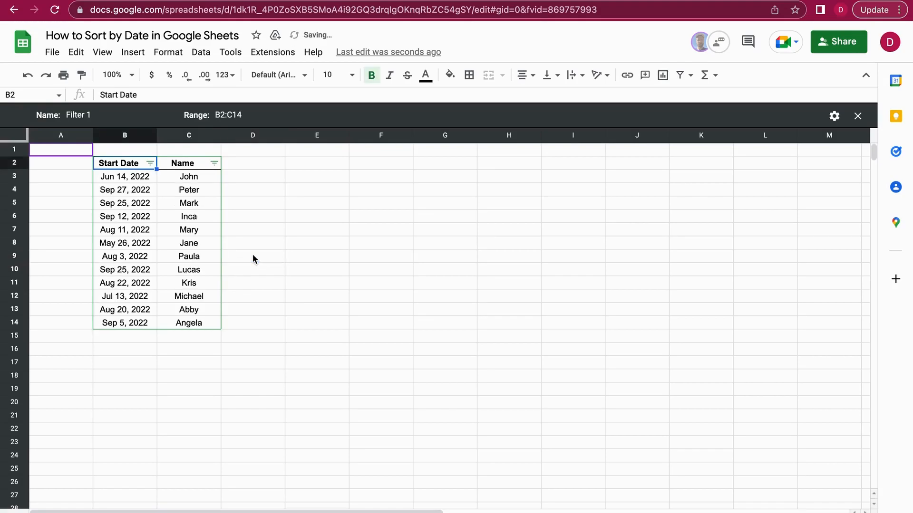
{"action": "key", "text": "super+z"}
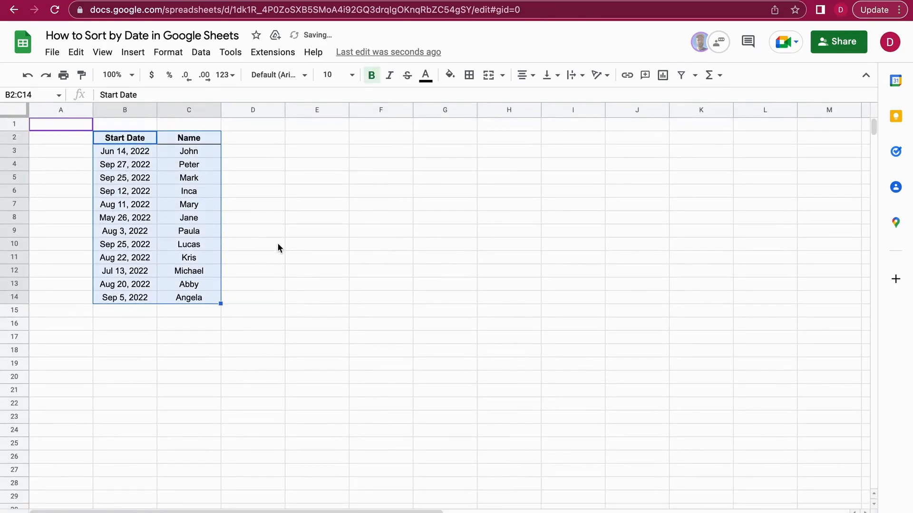
{"action": "left_click", "coordinate": [278, 245]}
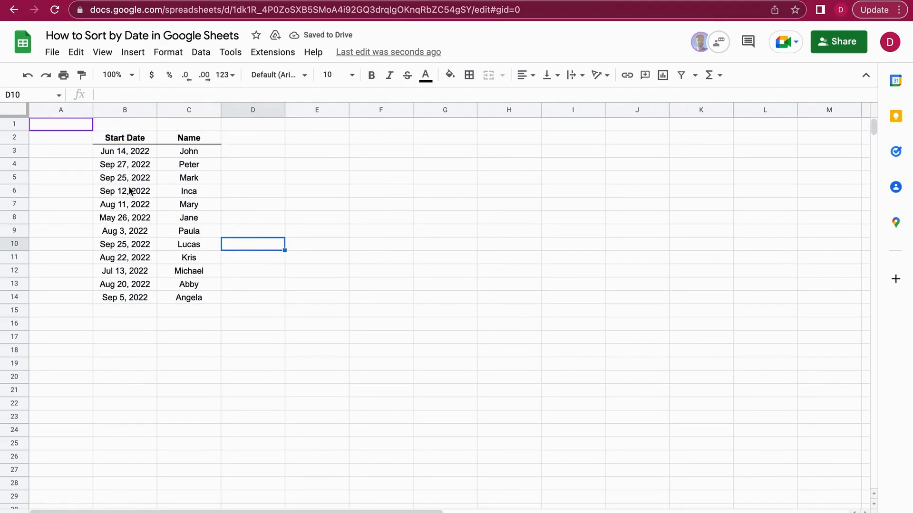
Step: Create a filter just for yourself on the Start Date cells B2:B14 only and sort them A → Z
{"action": "left_click_drag", "start_coordinate": [135, 139], "coordinate": [126, 298]}
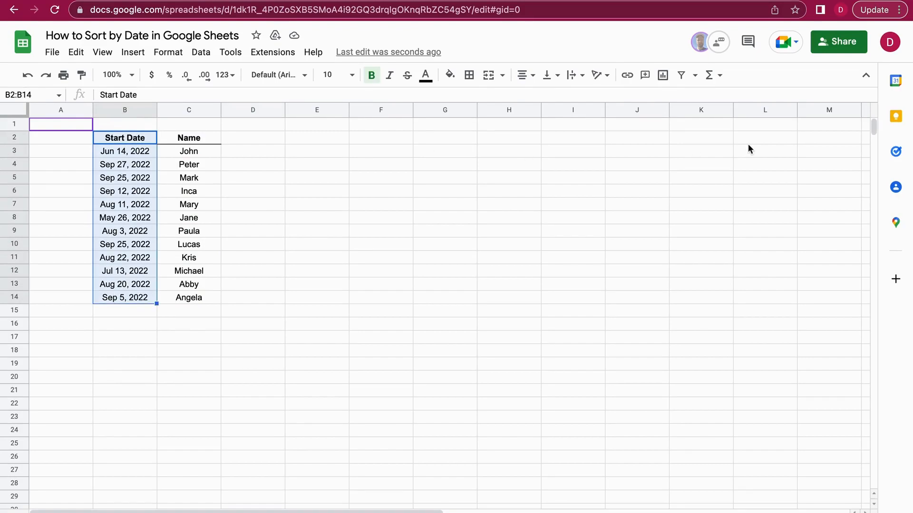
{"action": "left_click", "coordinate": [682, 76]}
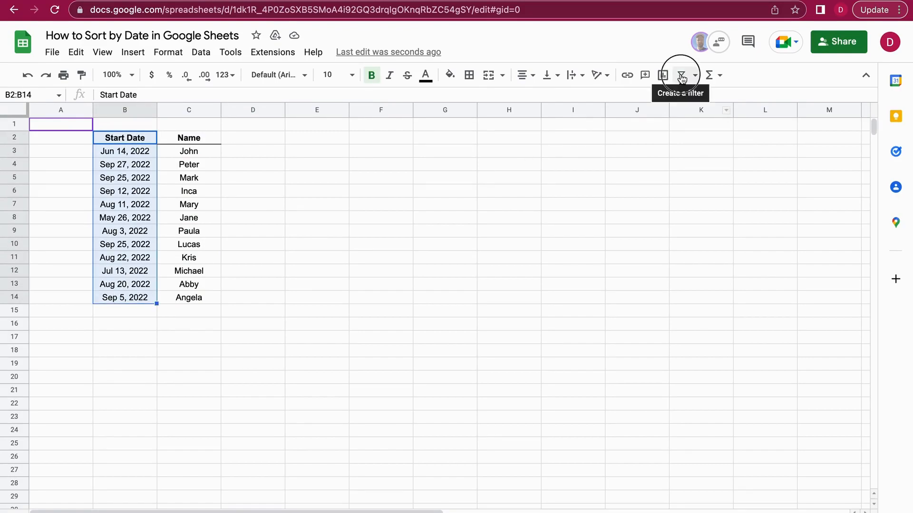
{"action": "left_click", "coordinate": [593, 360]}
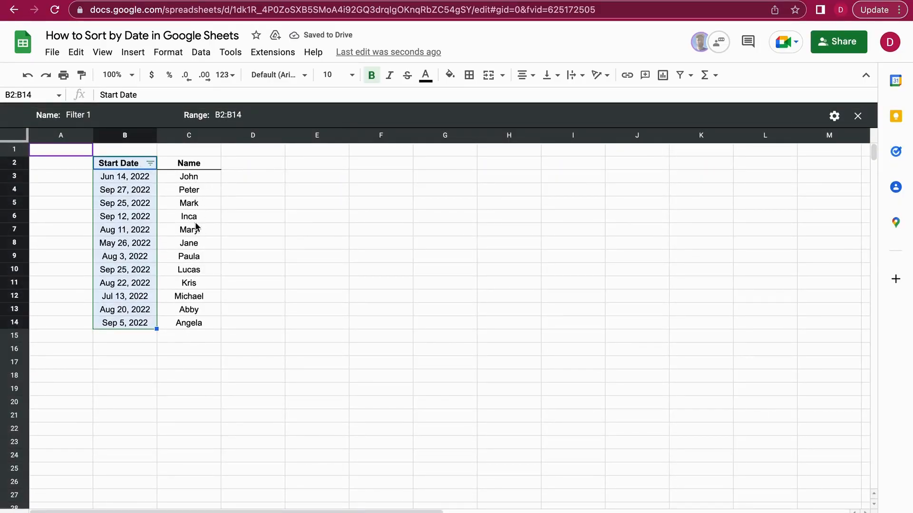
{"action": "left_click", "coordinate": [150, 164]}
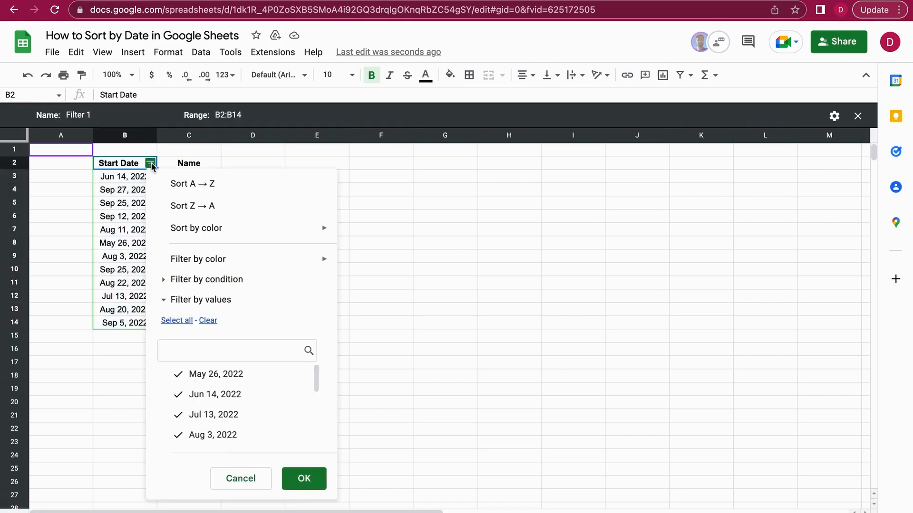
{"action": "left_click", "coordinate": [186, 185]}
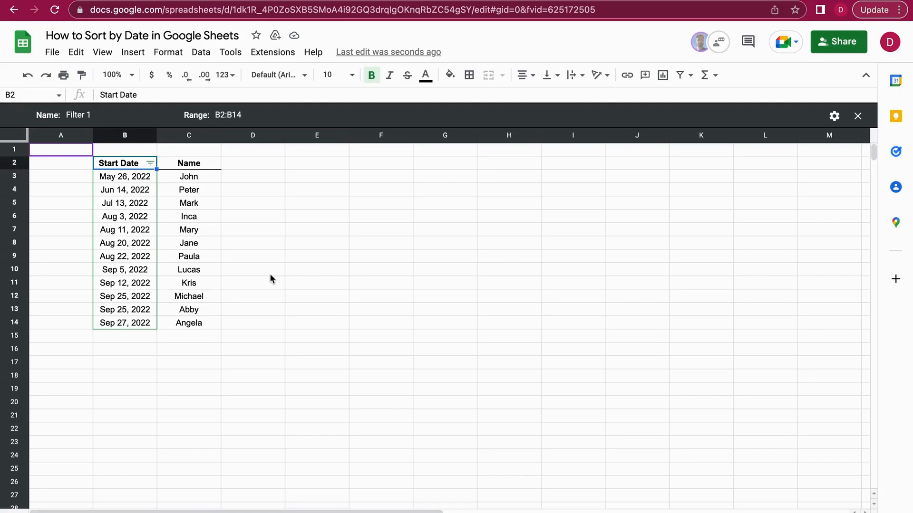
{"action": "left_click", "coordinate": [258, 252]}
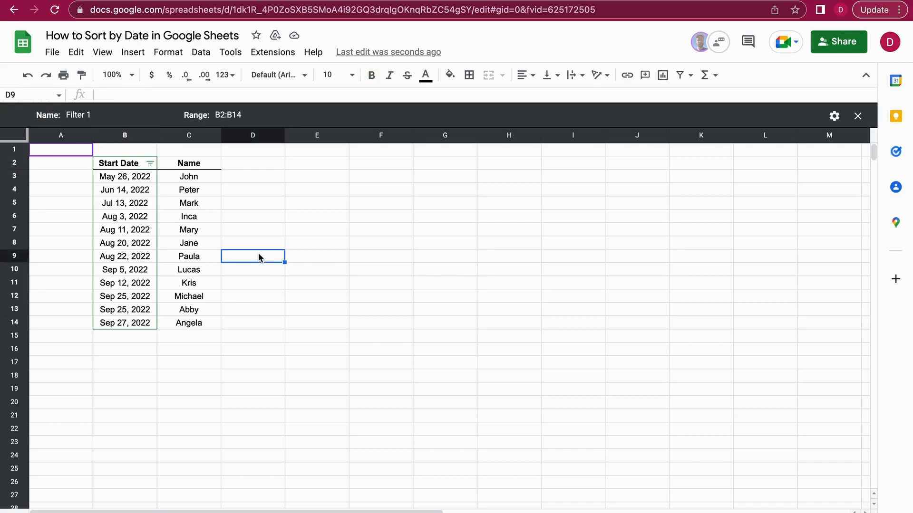
Step: Undo the sort and the filter view on the Start Date cells B2:B14
{"action": "key", "text": "ctrl+z"}
{"action": "key", "text": "ctrl+z"}
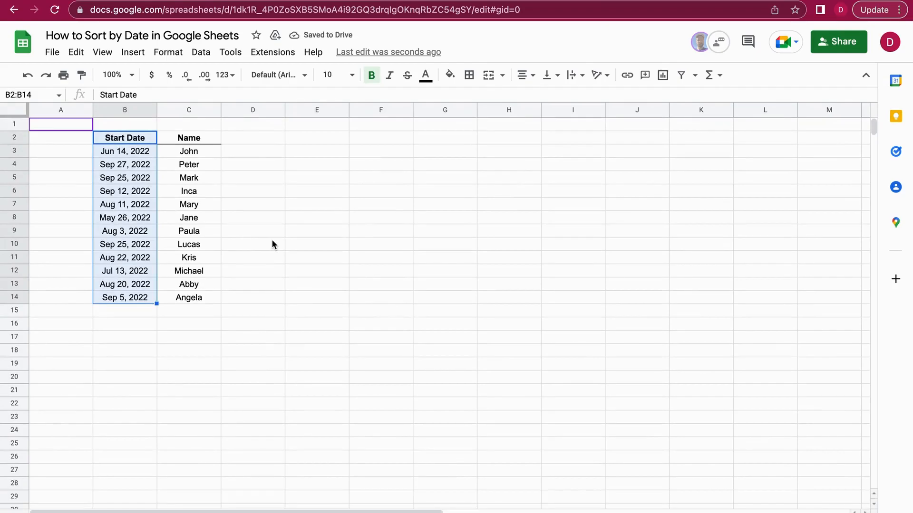
{"action": "left_click", "coordinate": [272, 242]}
Step: Create a filter just for yourself on the entire columns B and C and sort by column B A → Z
{"action": "left_click_drag", "start_coordinate": [126, 110], "coordinate": [174, 111]}
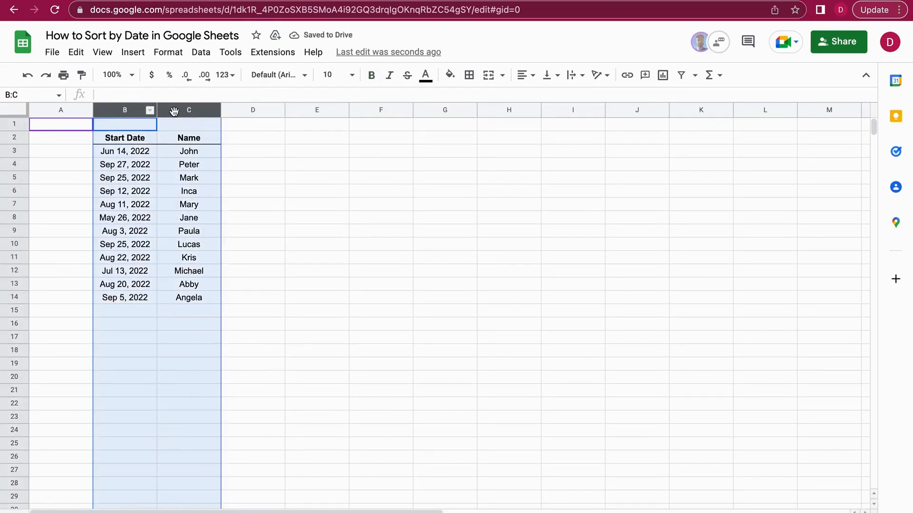
{"action": "left_click", "coordinate": [683, 76]}
{"action": "left_click", "coordinate": [581, 356]}
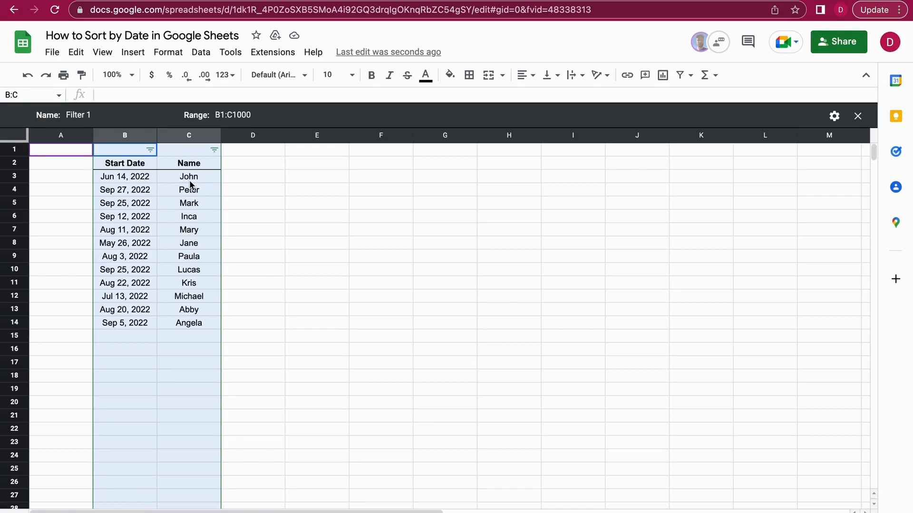
{"action": "left_click", "coordinate": [151, 150]}
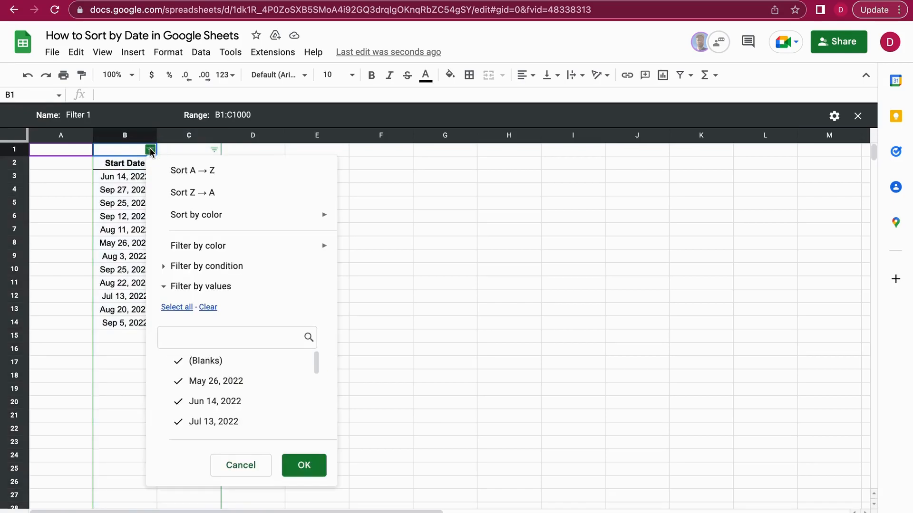
{"action": "left_click", "coordinate": [191, 172]}
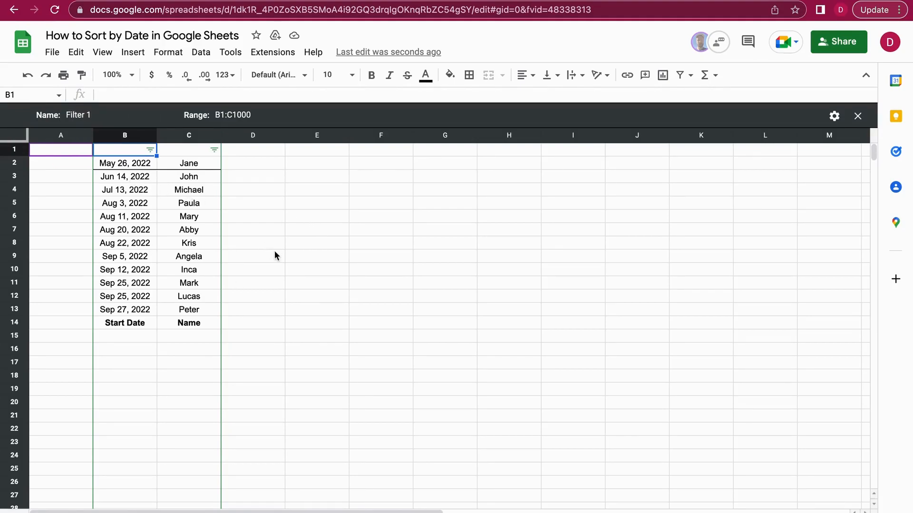
Step: Undo the column B sort and the filter view on entire columns B and C
{"action": "key", "text": "ctrl+z"}
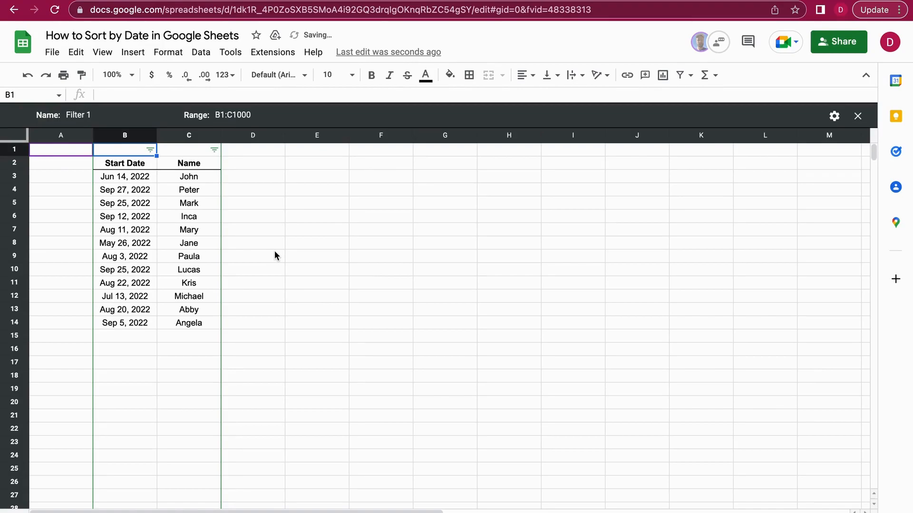
{"action": "left_click", "coordinate": [275, 247]}
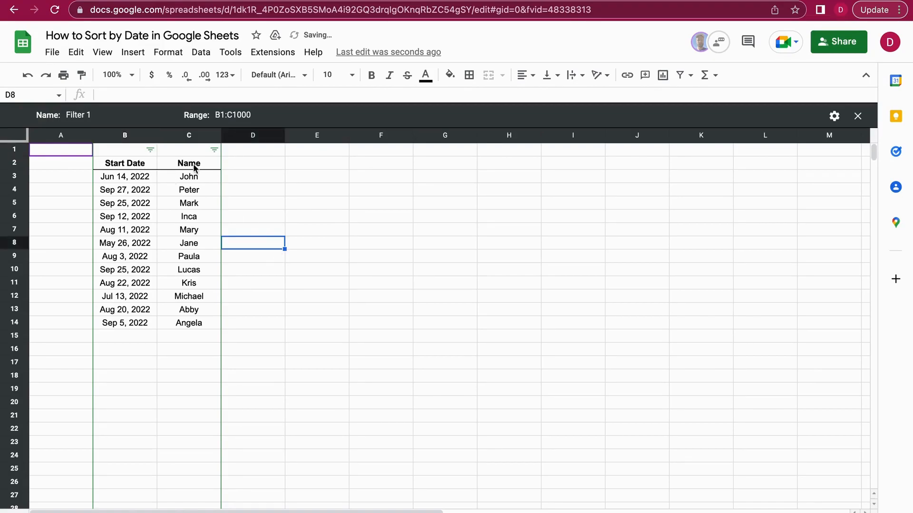
{"action": "key", "text": "ctrl+z"}
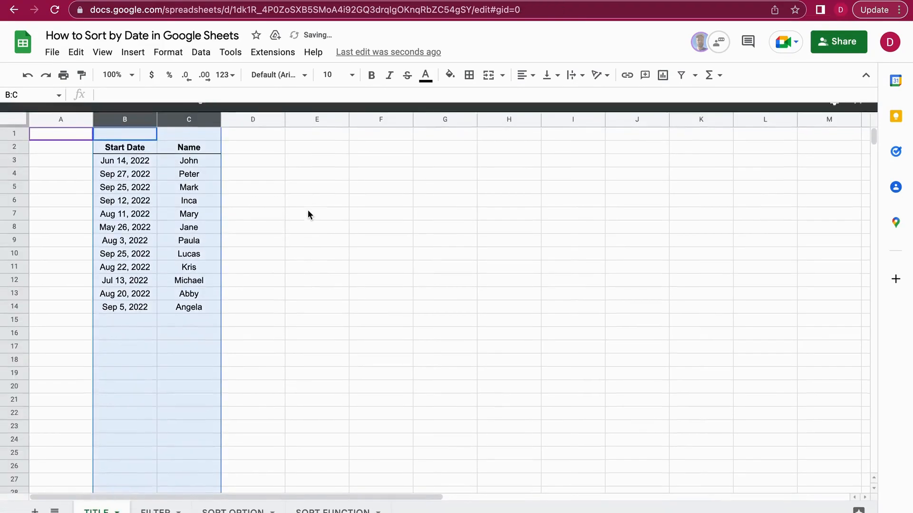
{"action": "left_click", "coordinate": [277, 196]}
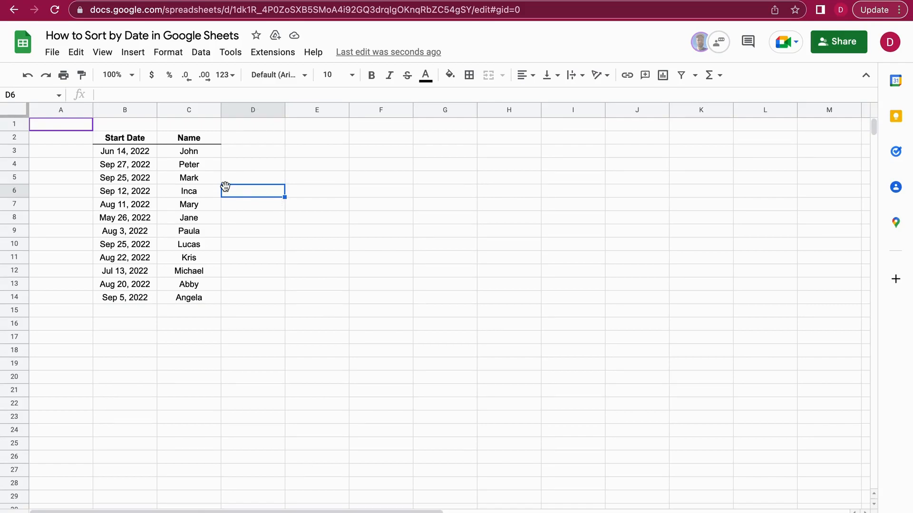
{"action": "left_click", "coordinate": [202, 54]}
{"action": "mouse_move", "coordinate": [230, 52]}
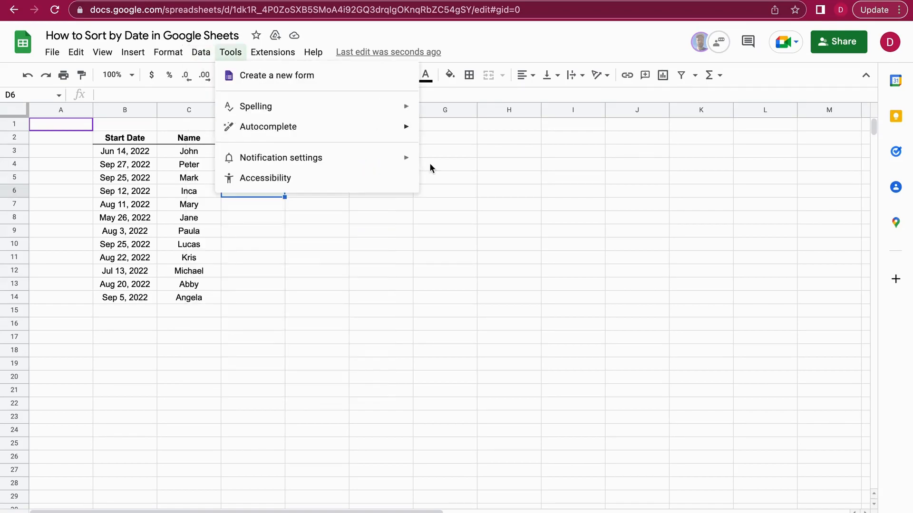
{"action": "left_click", "coordinate": [438, 244]}
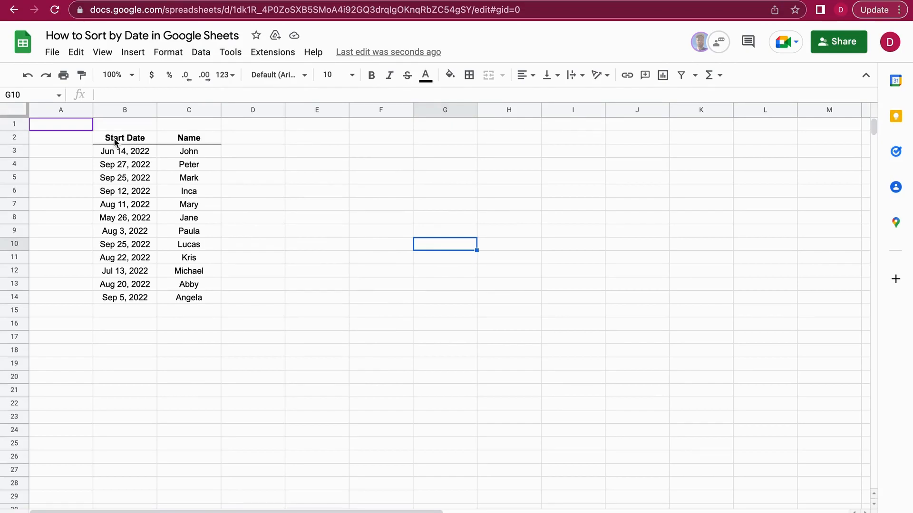
{"action": "left_click", "coordinate": [283, 194]}
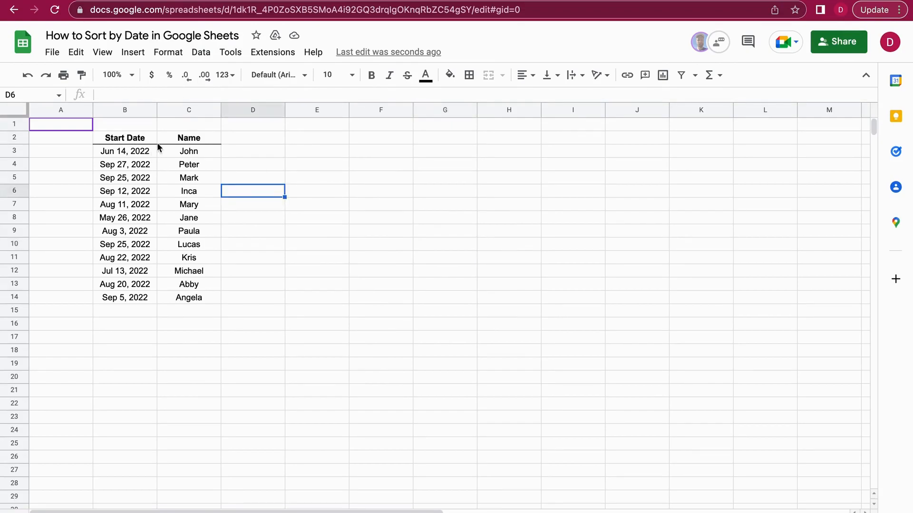
Step: Sort the range B2:C14 by Start Date Z → A with advanced range sorting, marking the data as having a header row
{"action": "left_click_drag", "start_coordinate": [138, 141], "coordinate": [199, 302]}
{"action": "left_click", "coordinate": [203, 54]}
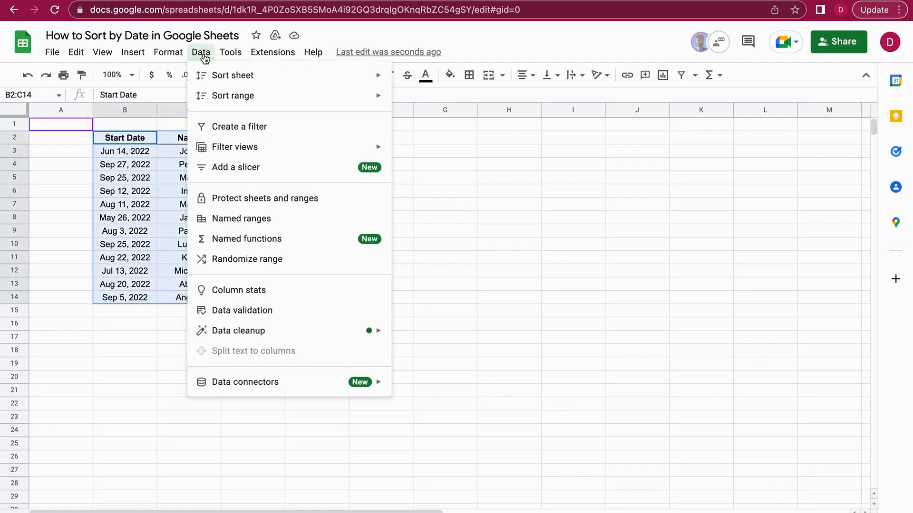
{"action": "mouse_move", "coordinate": [226, 96]}
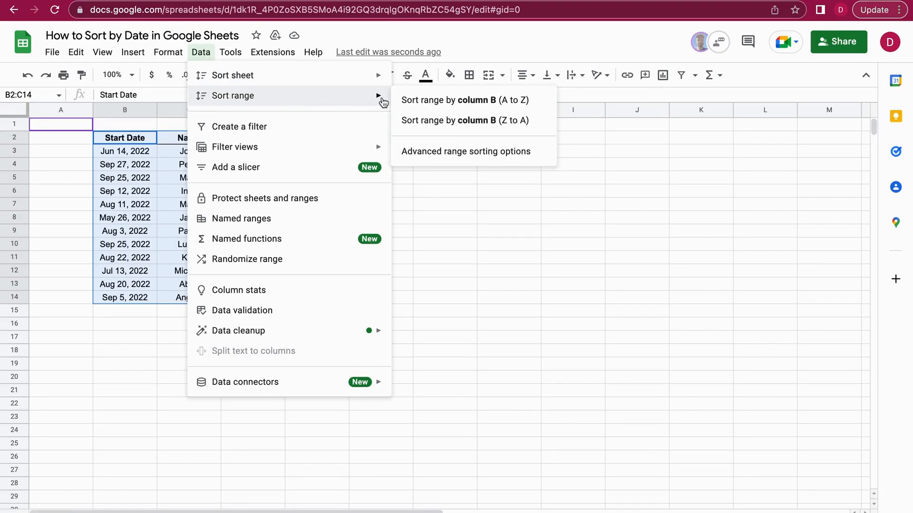
{"action": "left_click", "coordinate": [434, 152]}
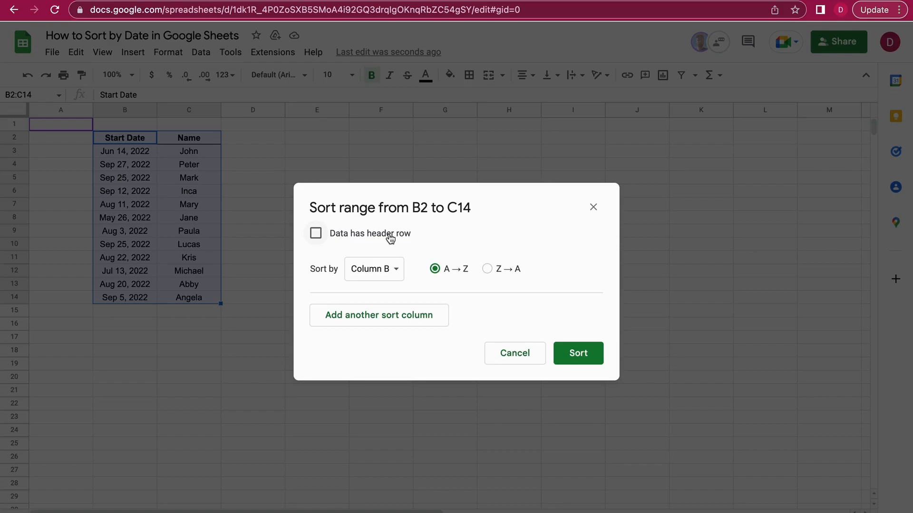
{"action": "left_click", "coordinate": [389, 236]}
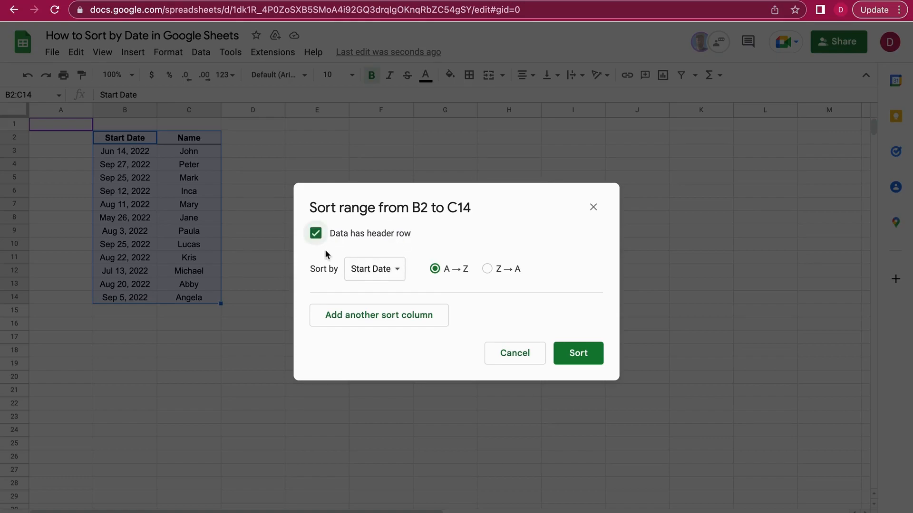
{"action": "left_click", "coordinate": [401, 274]}
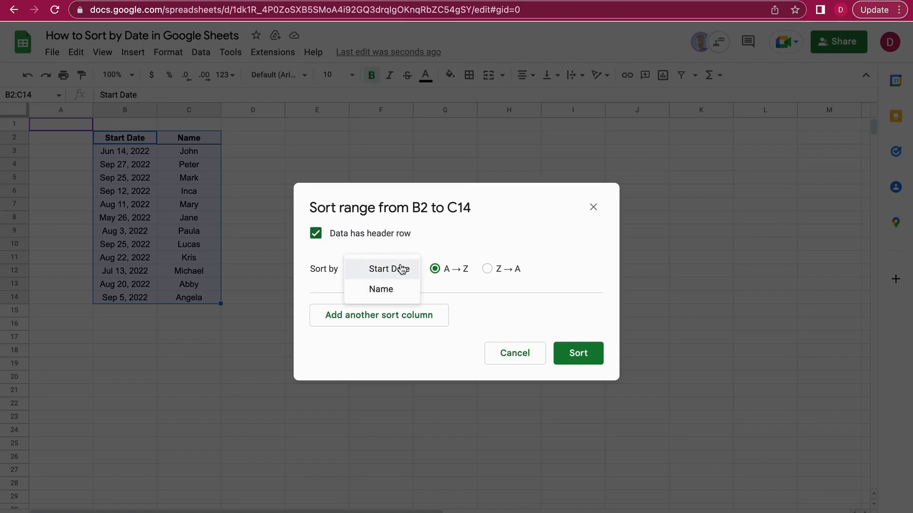
{"action": "left_click", "coordinate": [384, 271]}
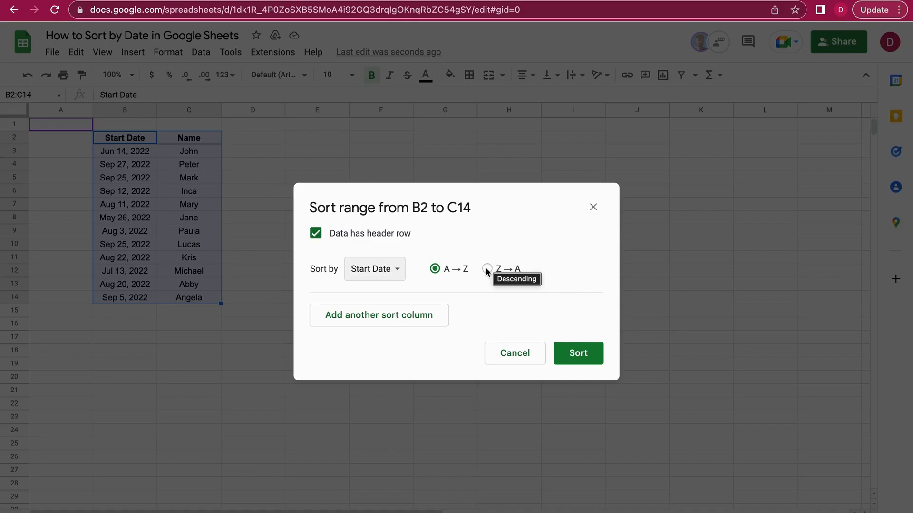
{"action": "left_click", "coordinate": [487, 268]}
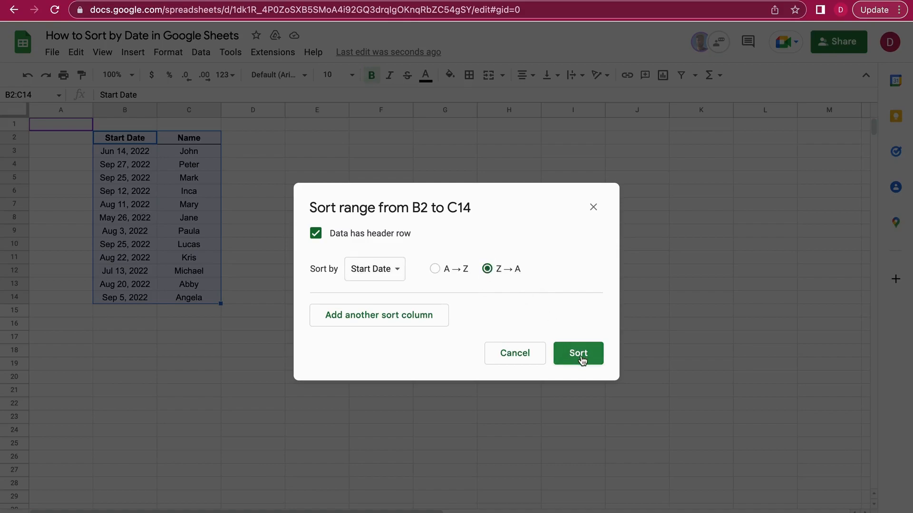
{"action": "left_click", "coordinate": [581, 355]}
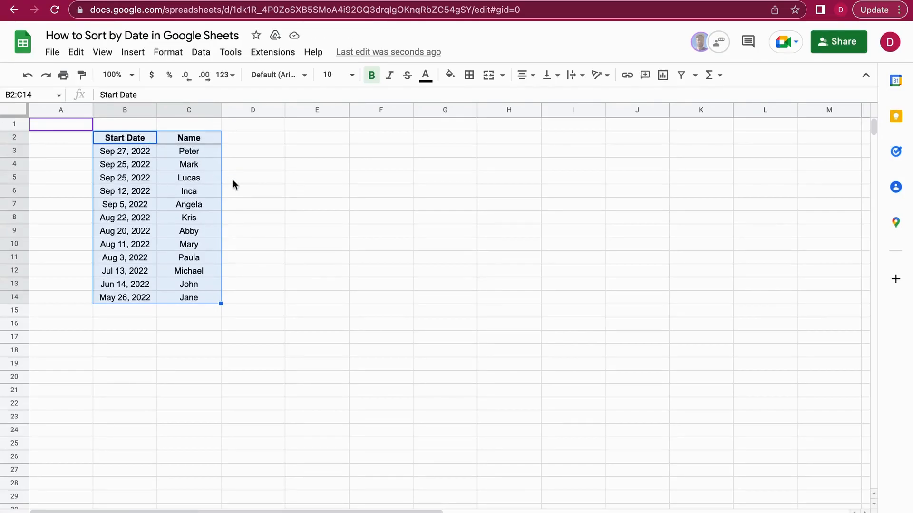
Step: Check the first sorted row, and undo the descending Start Date sort of B2:C14
{"action": "left_click", "coordinate": [233, 179]}
{"action": "left_click", "coordinate": [179, 151]}
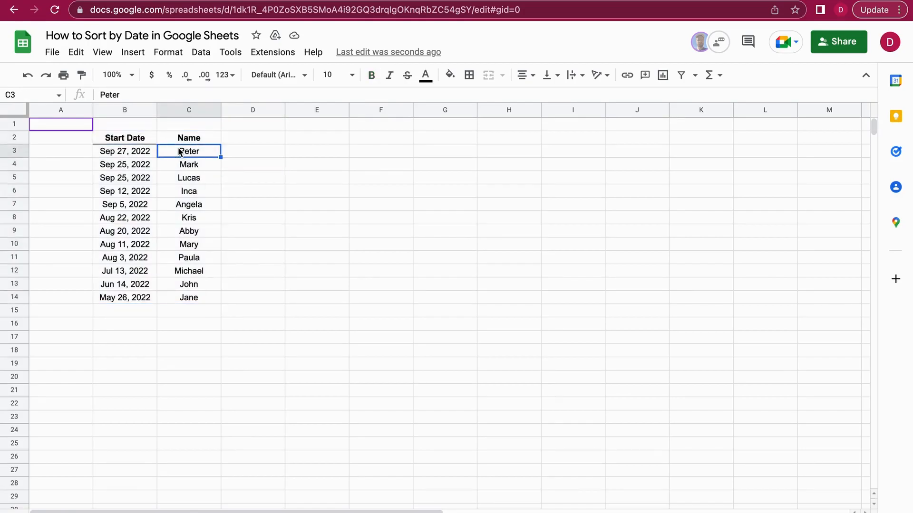
{"action": "left_click", "coordinate": [139, 154]}
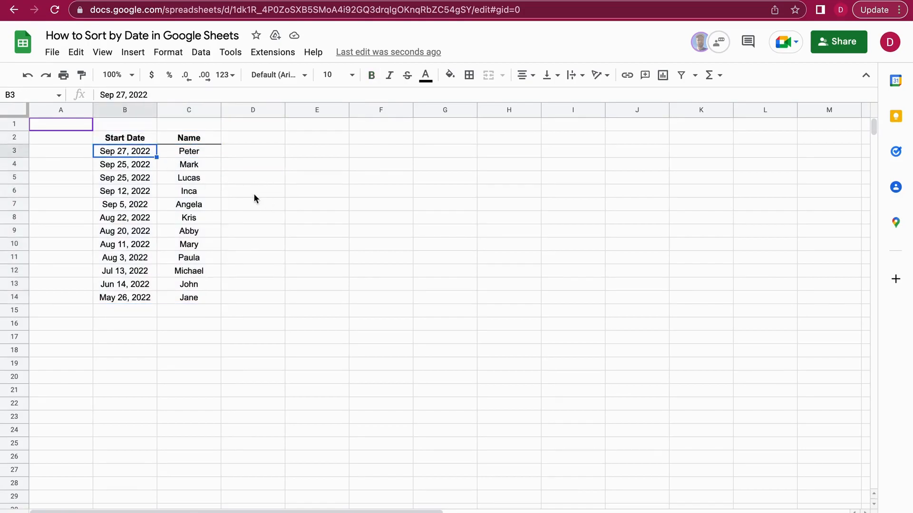
{"action": "left_click", "coordinate": [254, 194]}
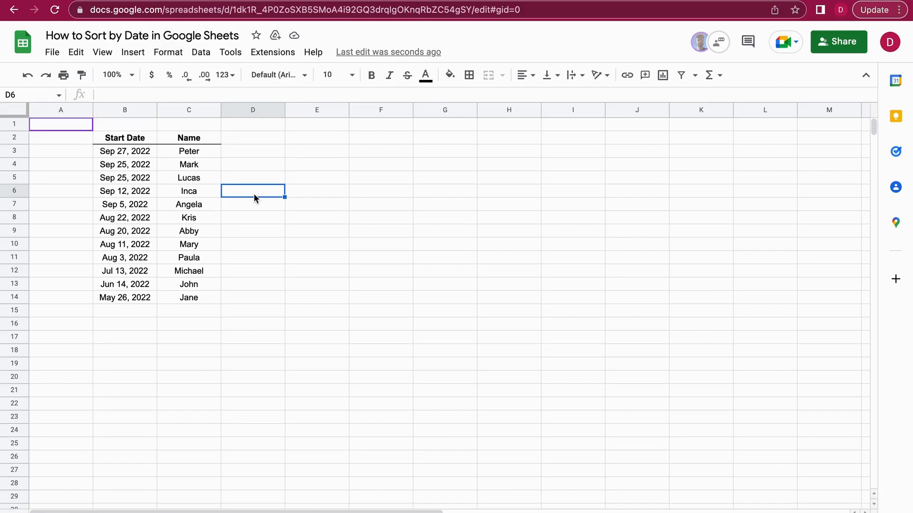
{"action": "key", "text": "ctrl+z"}
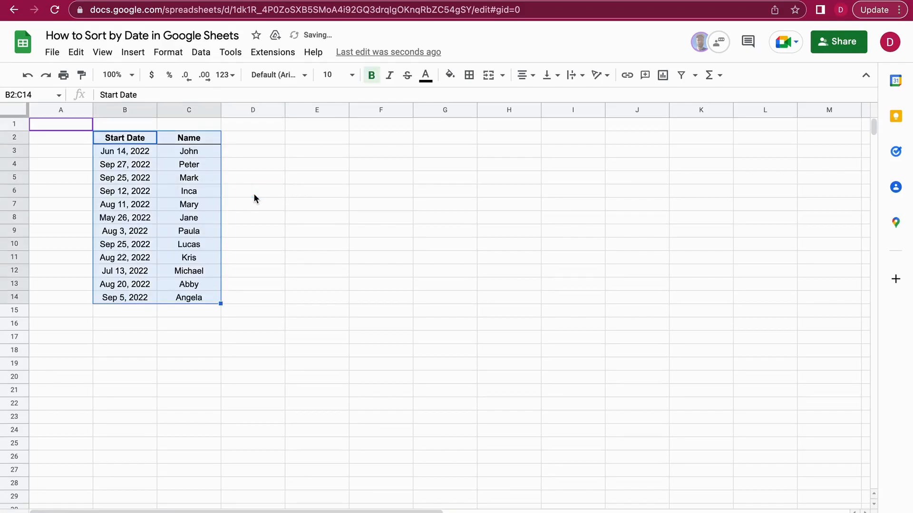
{"action": "left_click", "coordinate": [261, 202]}
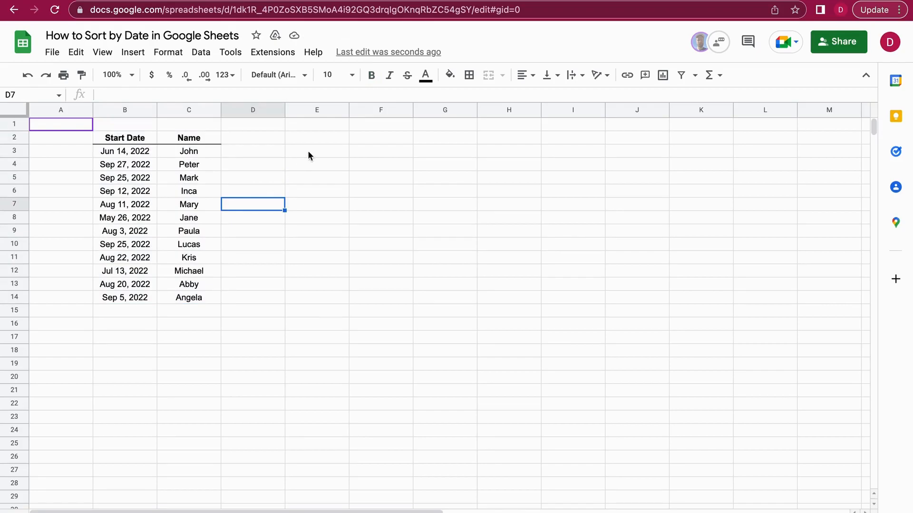
Step: Copy the Start Date and Name headers from B2:C2 to E2:F2
{"action": "left_click_drag", "start_coordinate": [138, 142], "coordinate": [183, 140]}
{"action": "key", "text": "ctrl+c"}
{"action": "left_click", "coordinate": [304, 138]}
{"action": "key", "text": "ctrl+v"}
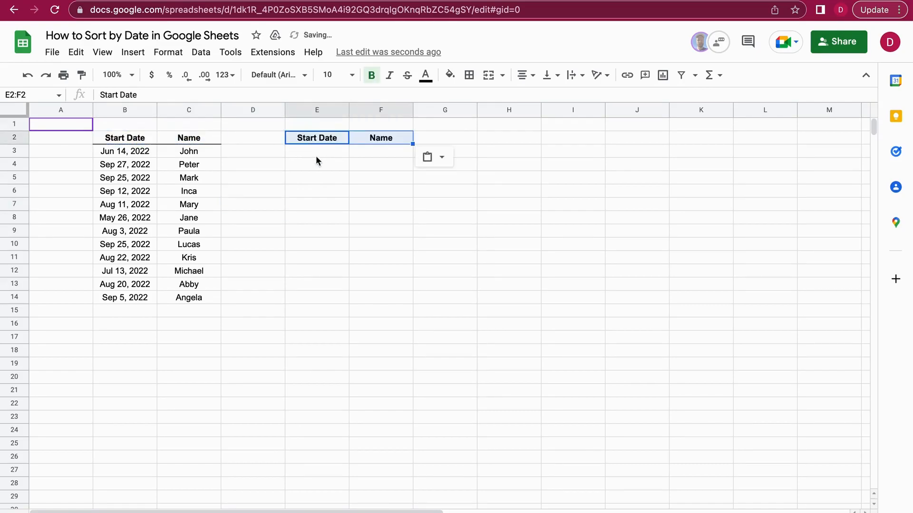
Step: Enter =SORT(B3:C14,1,TRUE) in E3 to list the dates and names in ascending date order
{"action": "left_click", "coordinate": [315, 156]}
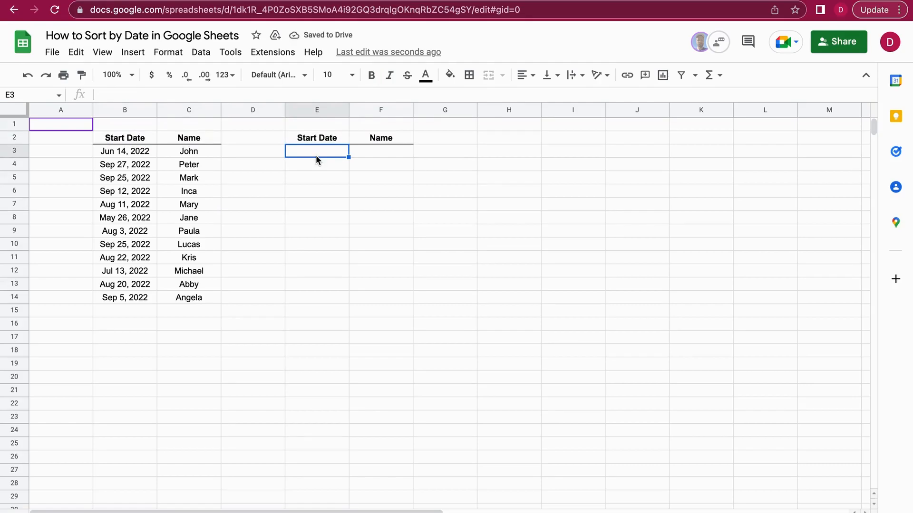
{"action": "type", "text": "="}
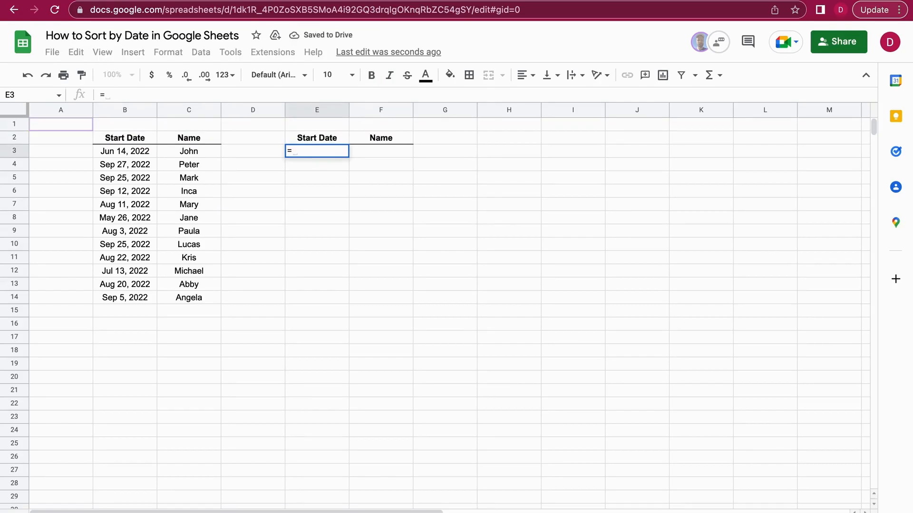
{"action": "type", "text": "SORT"}
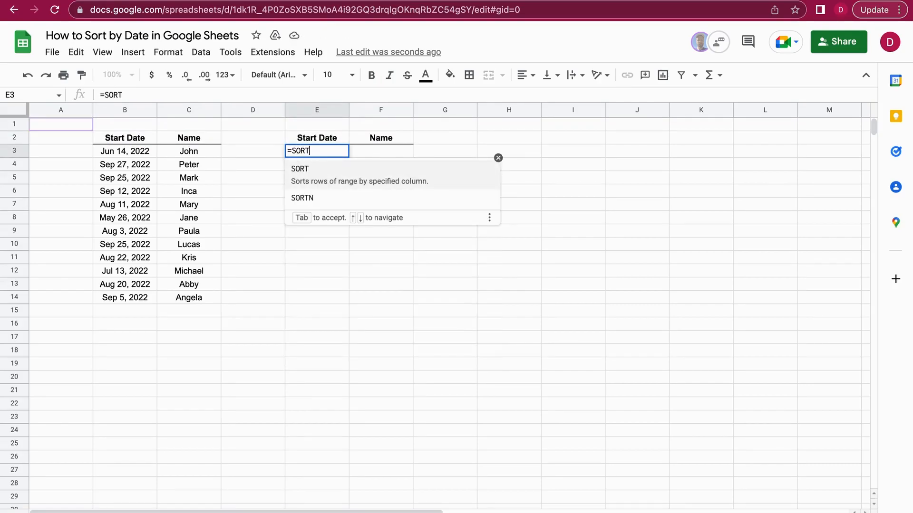
{"action": "type", "text": "("}
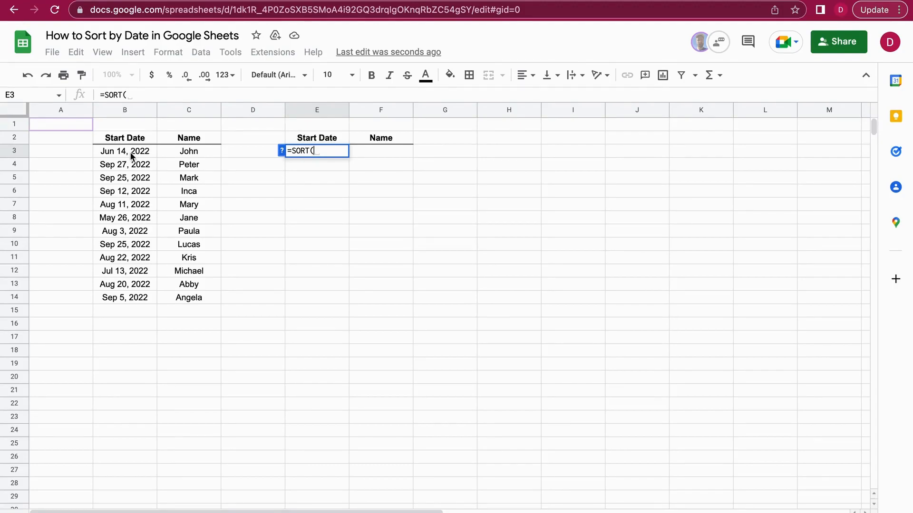
{"action": "left_click_drag", "start_coordinate": [127, 152], "coordinate": [169, 300]}
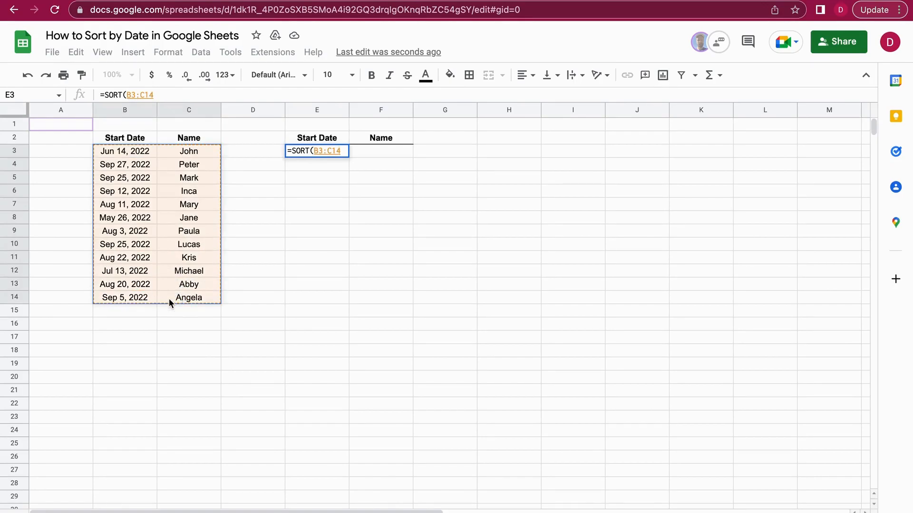
{"action": "type", "text": ","}
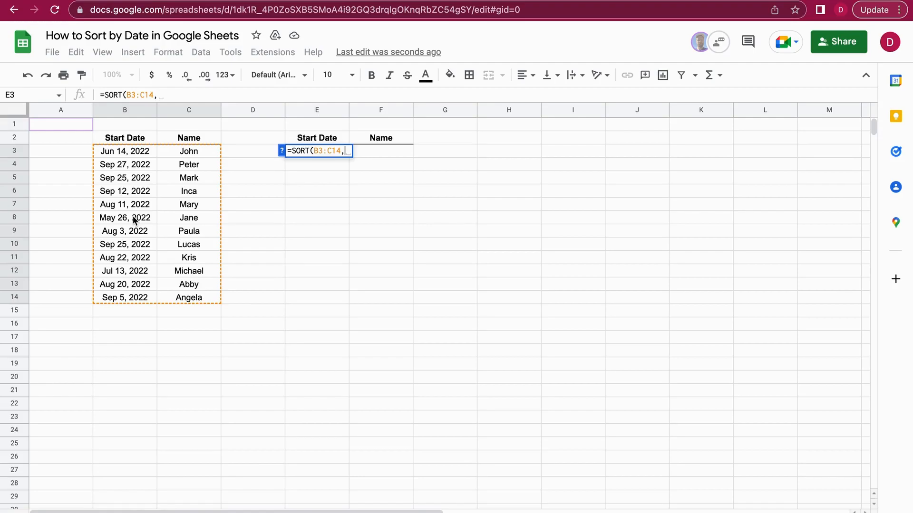
{"action": "type", "text": "1"}
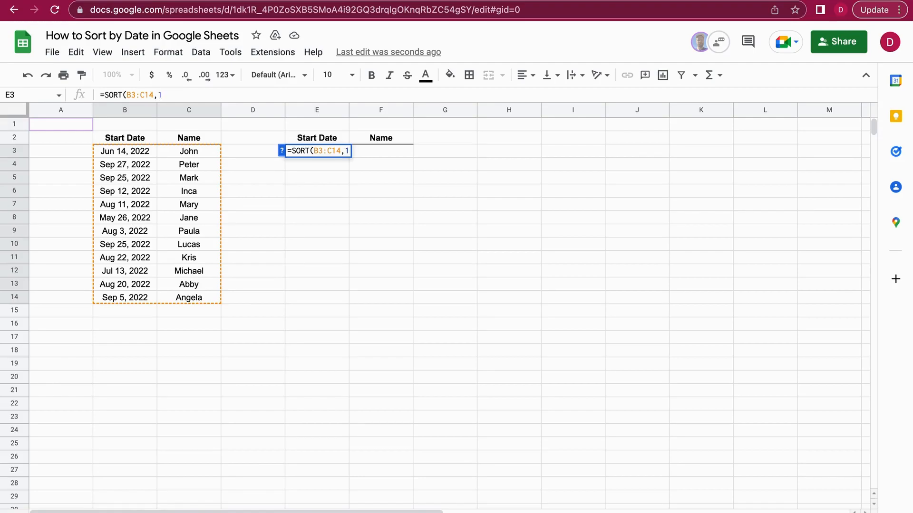
{"action": "type", "text": ","}
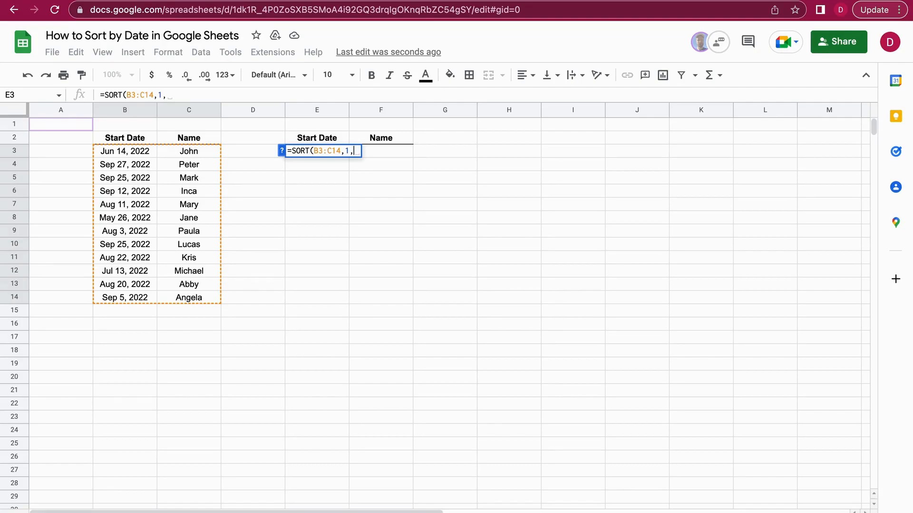
{"action": "type", "text": "TRUE"}
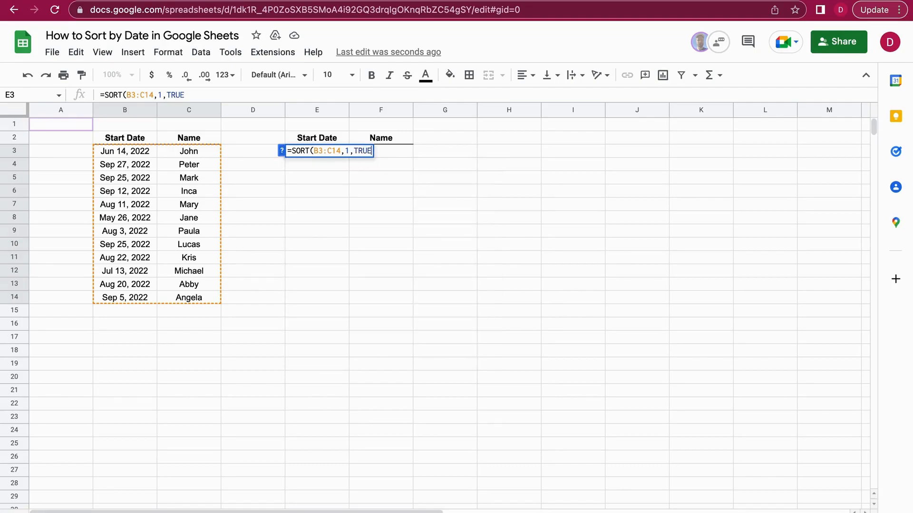
{"action": "type", "text": ")"}
{"action": "key", "text": "Return"}
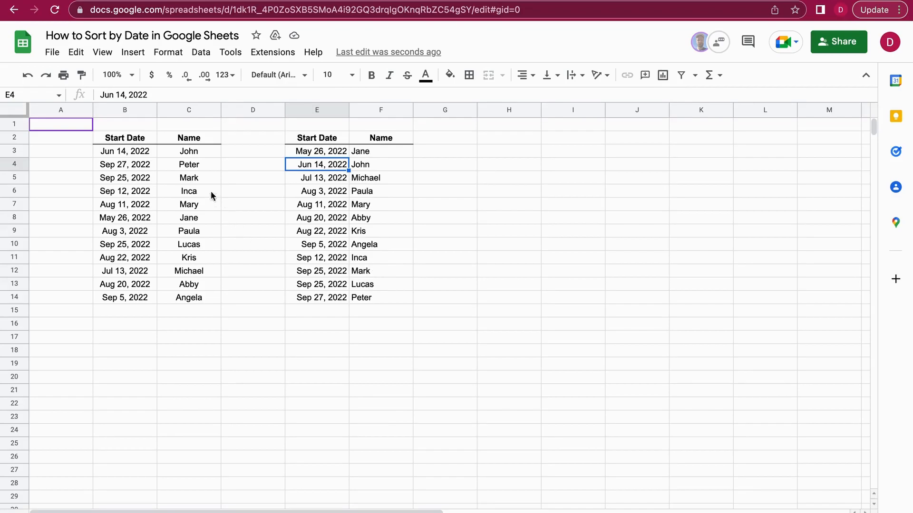
Step: Compare the sorted names and dates with the original table, and undo the ascending SORT formula in E3
{"action": "left_click_drag", "start_coordinate": [374, 153], "coordinate": [372, 271]}
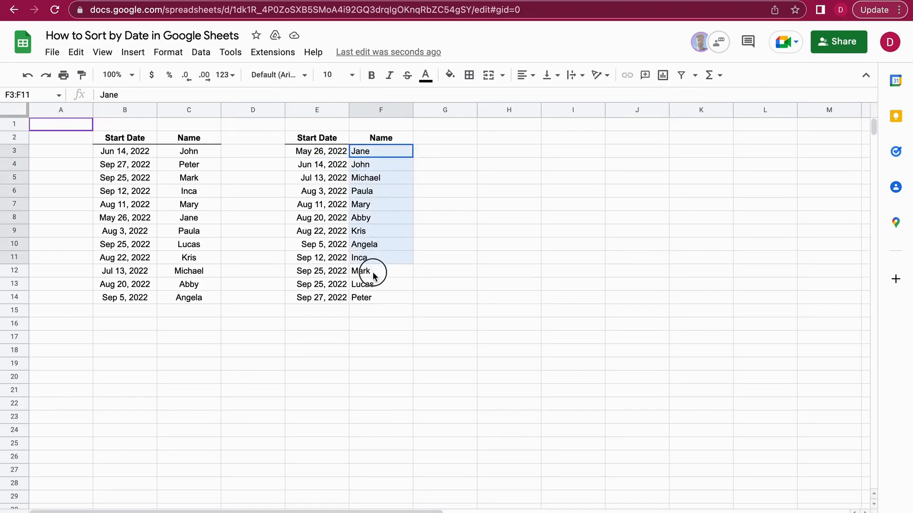
{"action": "left_click", "coordinate": [458, 201]}
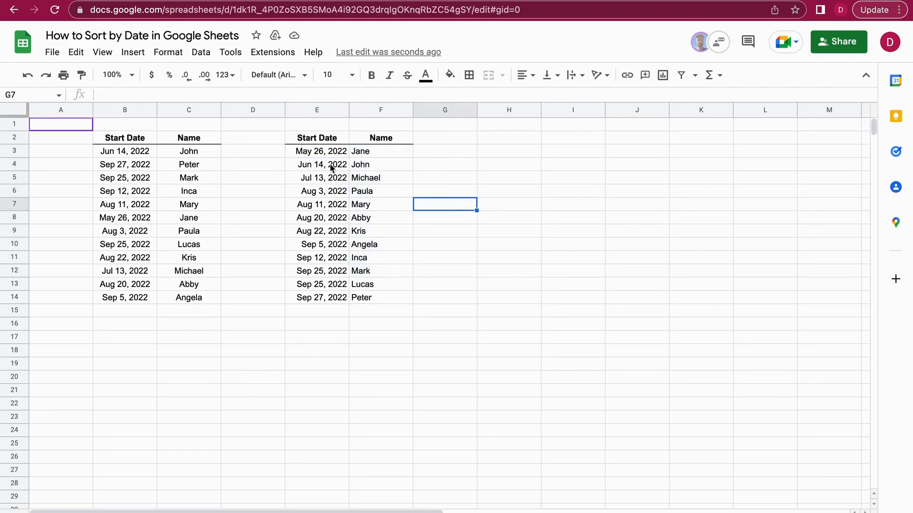
{"action": "left_click", "coordinate": [375, 153]}
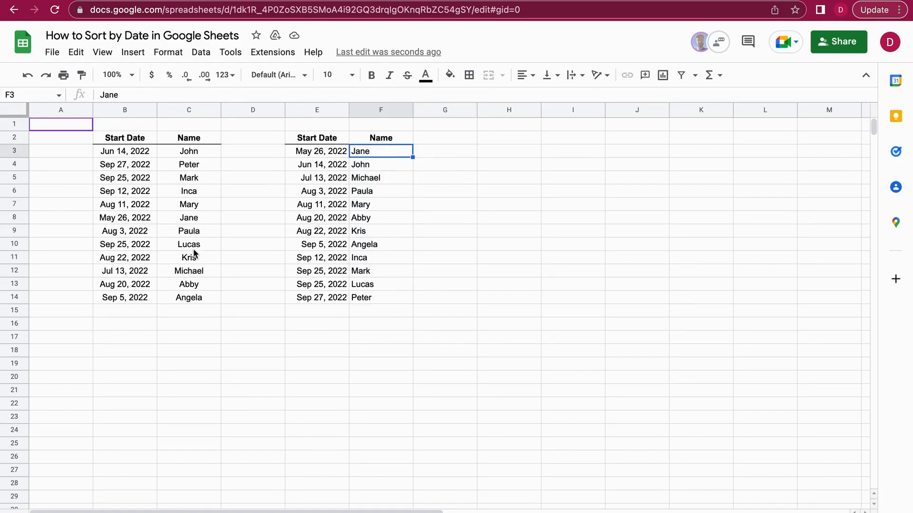
{"action": "left_click", "coordinate": [201, 221]}
{"action": "left_click", "coordinate": [128, 222]}
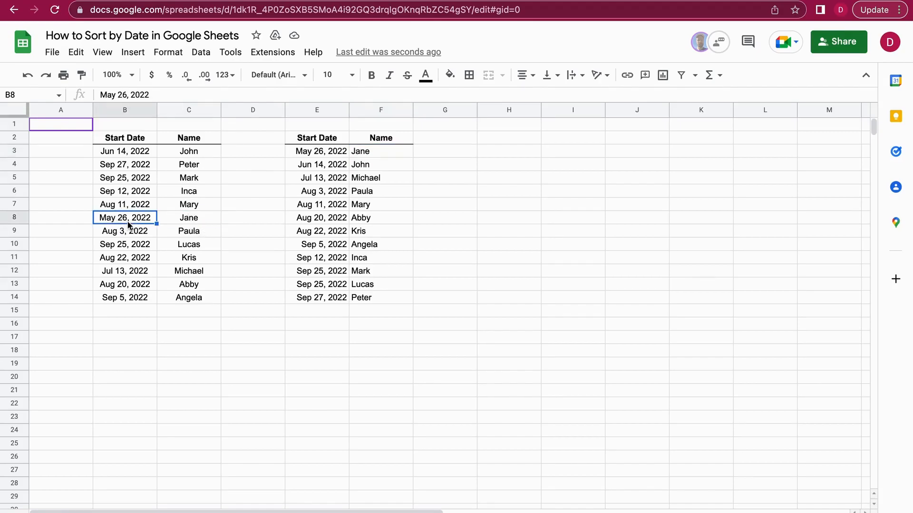
{"action": "left_click", "coordinate": [458, 209]}
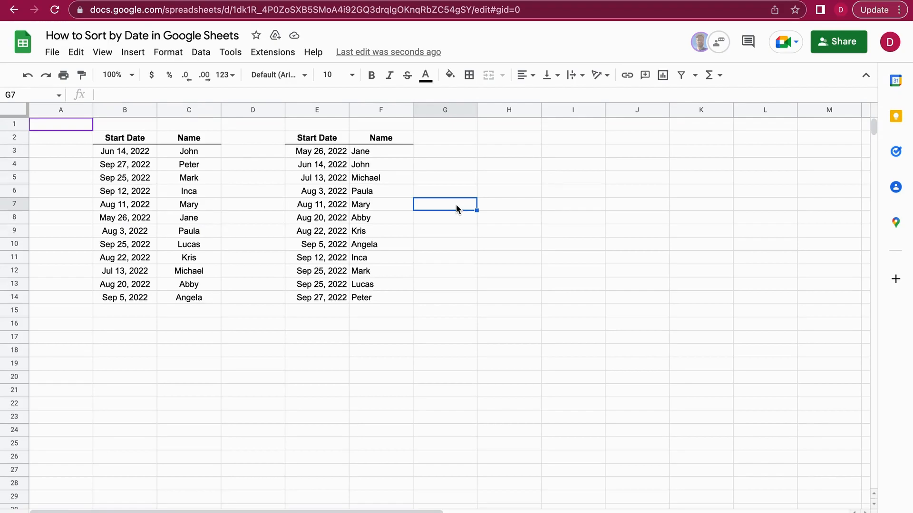
{"action": "key", "text": "ctrl+z"}
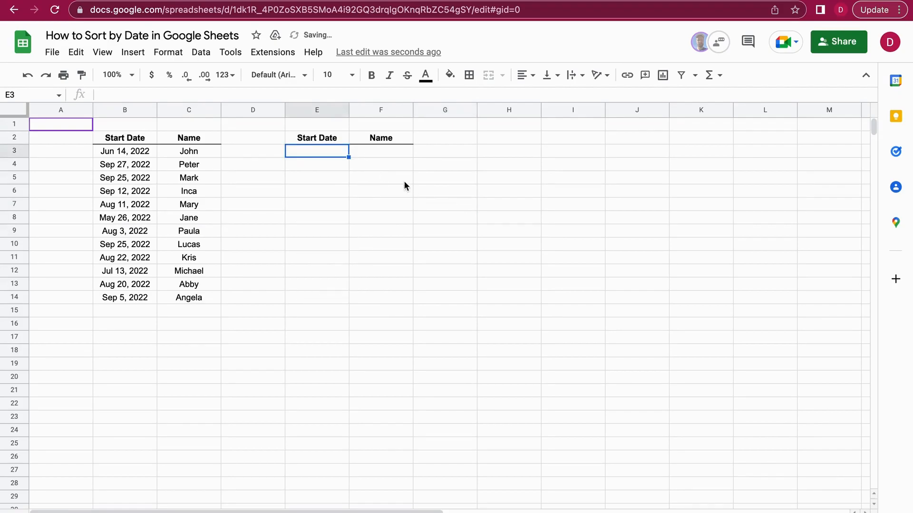
Step: Enter =SORT(B3:B14,1,FALSE) in E3 to list only the start dates in descending order
{"action": "type", "text": "=SO"}
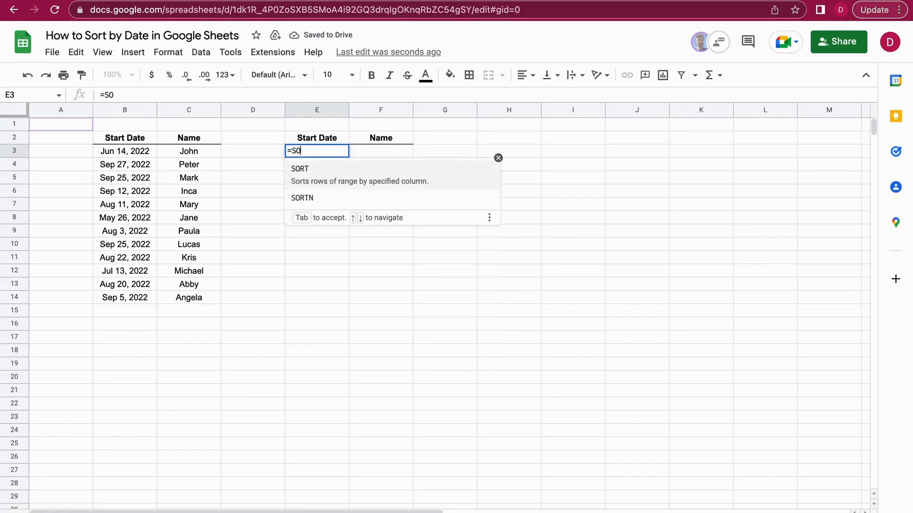
{"action": "type", "text": "RT("}
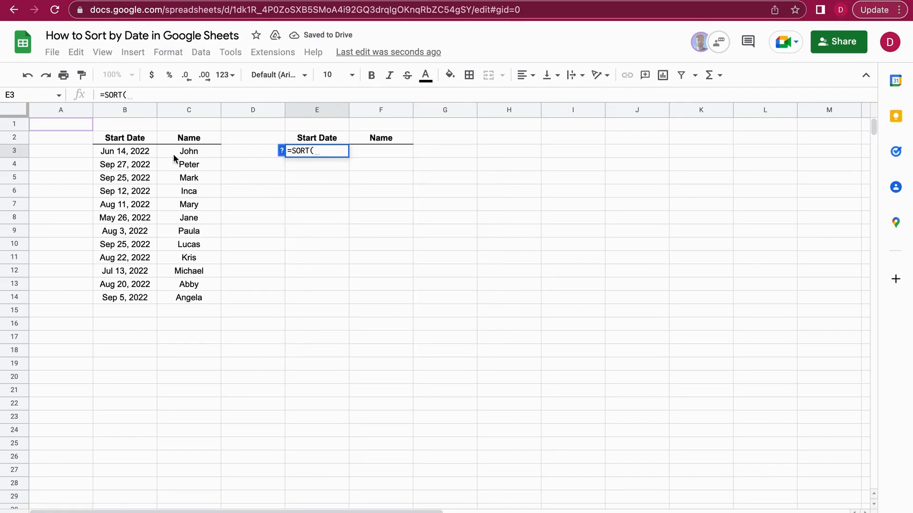
{"action": "left_click_drag", "start_coordinate": [142, 152], "coordinate": [145, 298]}
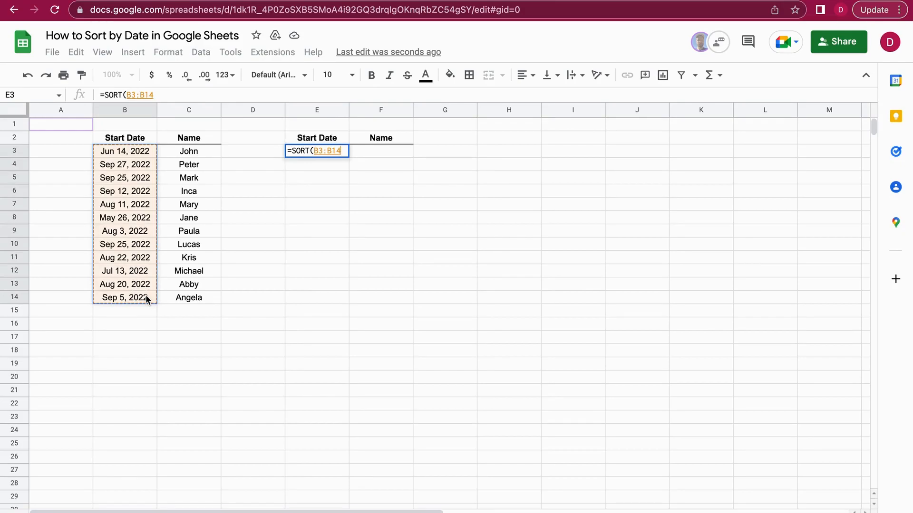
{"action": "type", "text": ",1"}
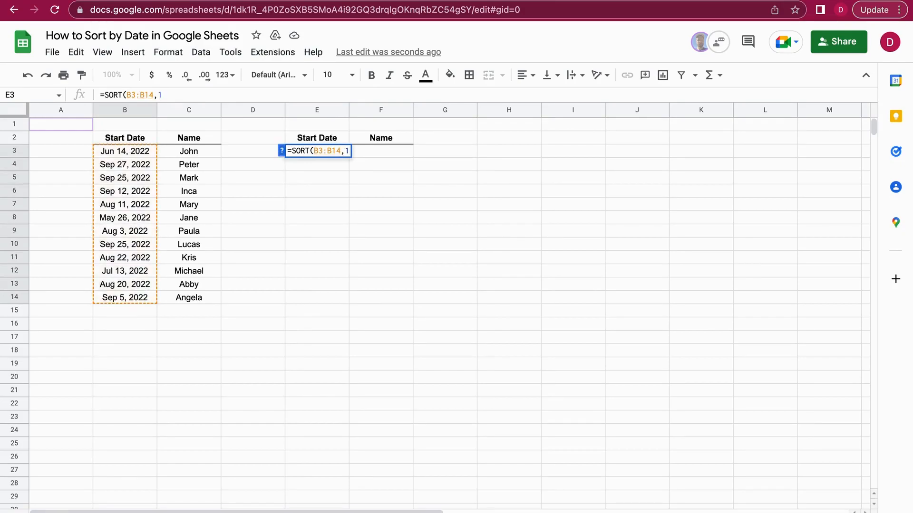
{"action": "type", "text": ",FALSE)"}
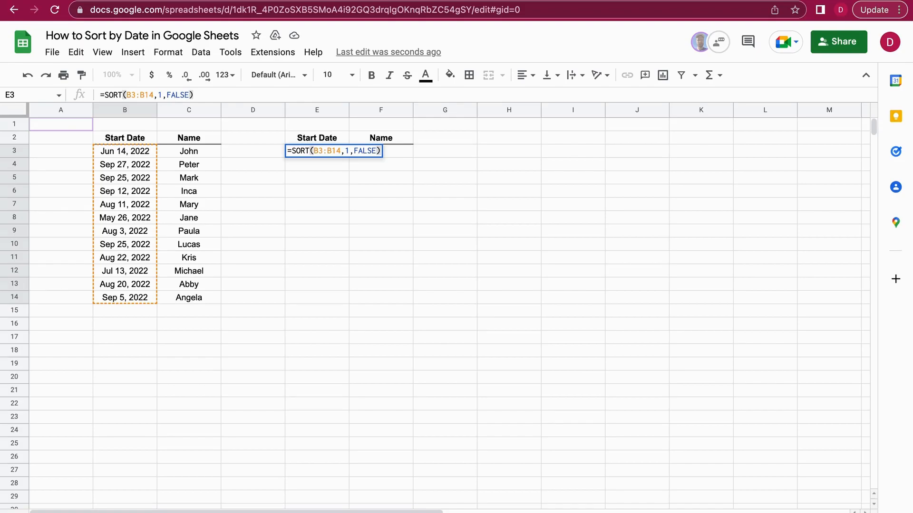
{"action": "key", "text": "Return"}
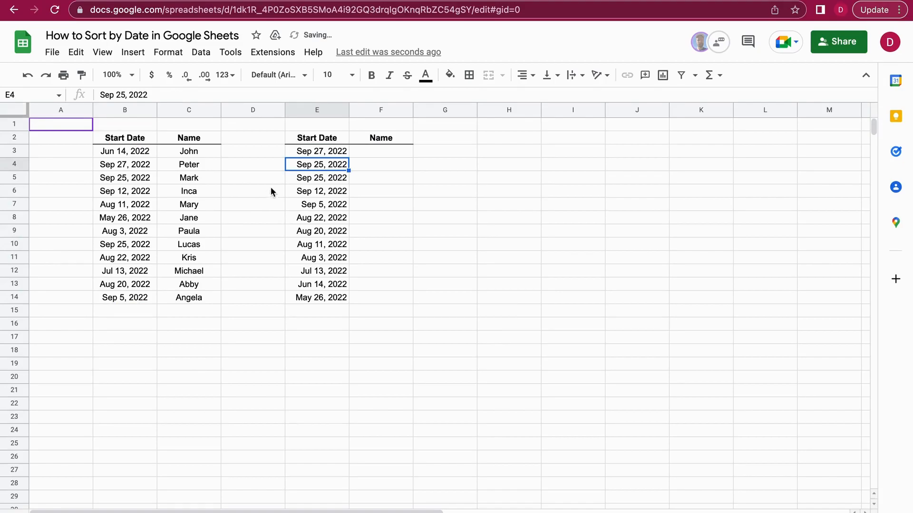
{"action": "left_click", "coordinate": [313, 153]}
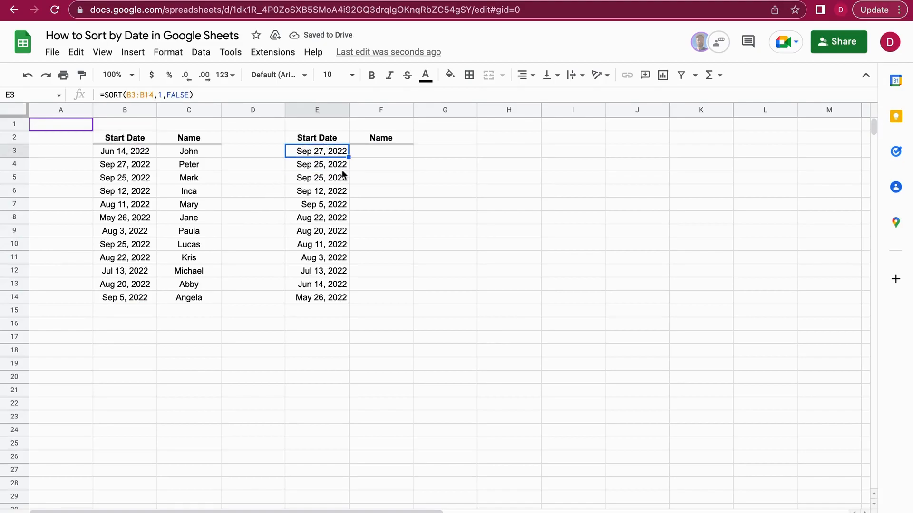